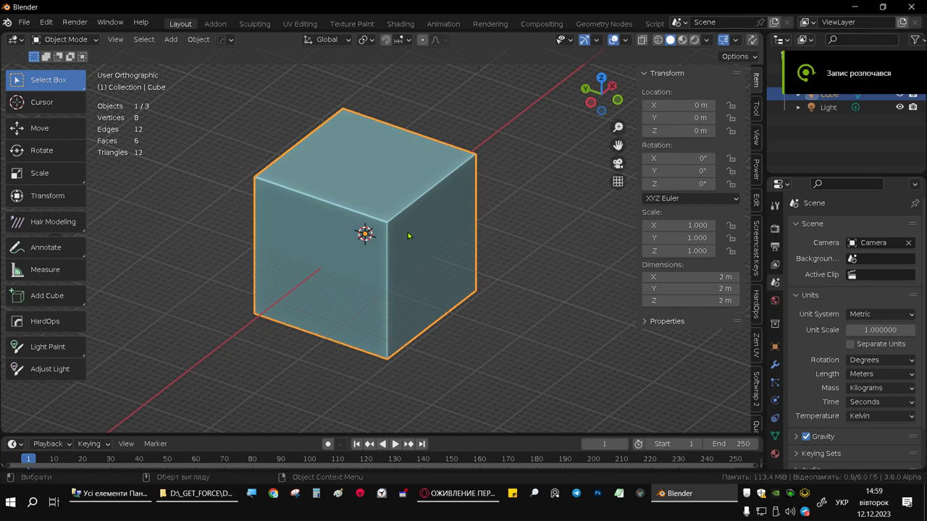
- Switch the Properties editor from Render to Tool settings and orbit slightly around the cube
left_click(776, 229)
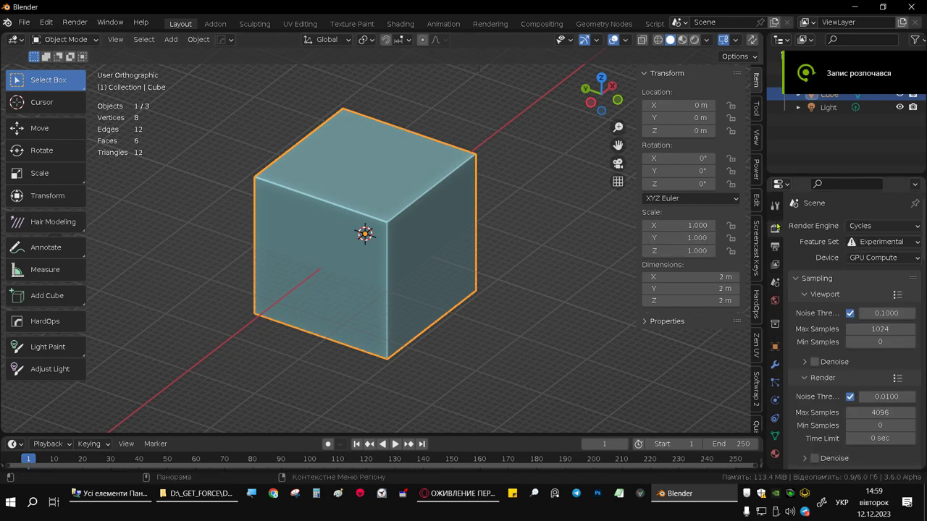
left_click(776, 206)
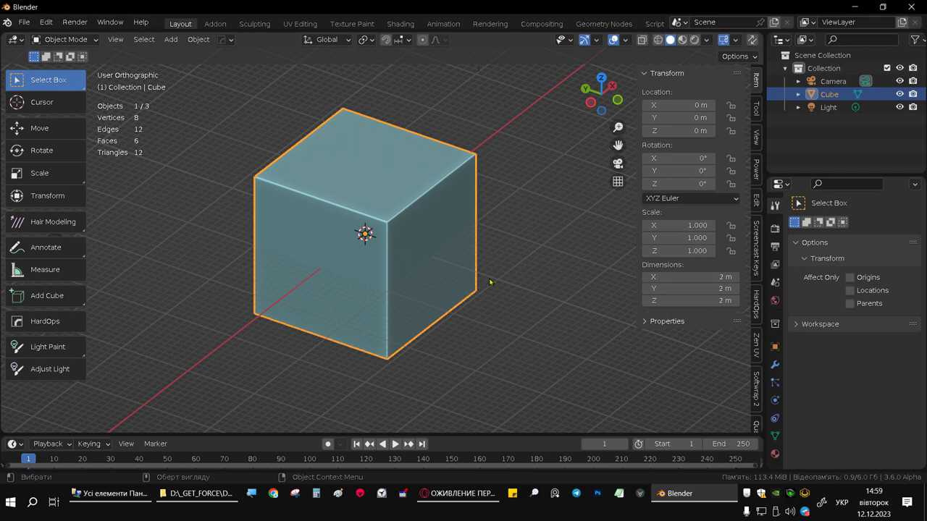
mouse_move(441, 287)
middle_mouse_down()
mouse_move(410, 275)
mouse_move(465, 267)
middle_mouse_up()
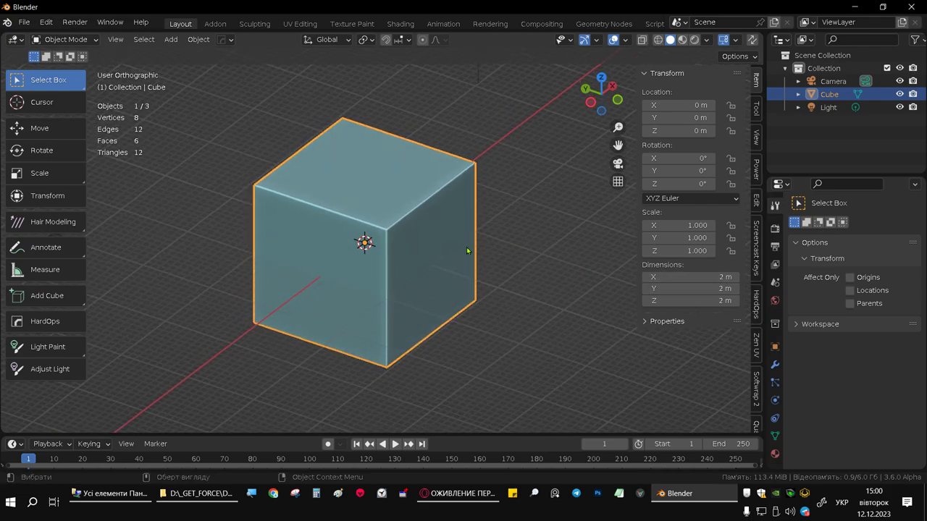
- Orbit around the cube, then show the Scene Units settings (Meters, unit scale 1.000000)
mouse_move(405, 249)
middle_mouse_down()
mouse_move(402, 240)
mouse_move(409, 246)
middle_mouse_up()
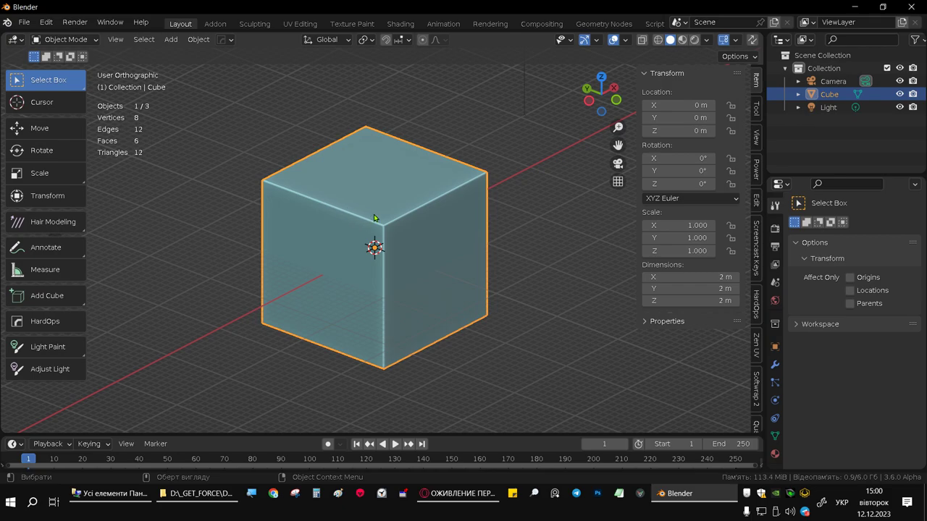
mouse_move(418, 236)
middle_mouse_down()
mouse_move(370, 245)
mouse_move(394, 234)
middle_mouse_up()
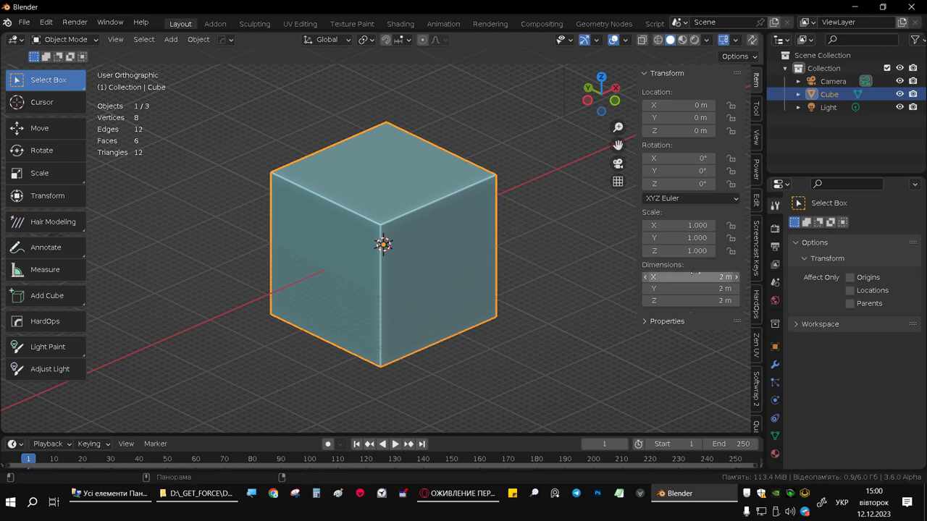
middle_click_drag(398, 257, 420, 260)
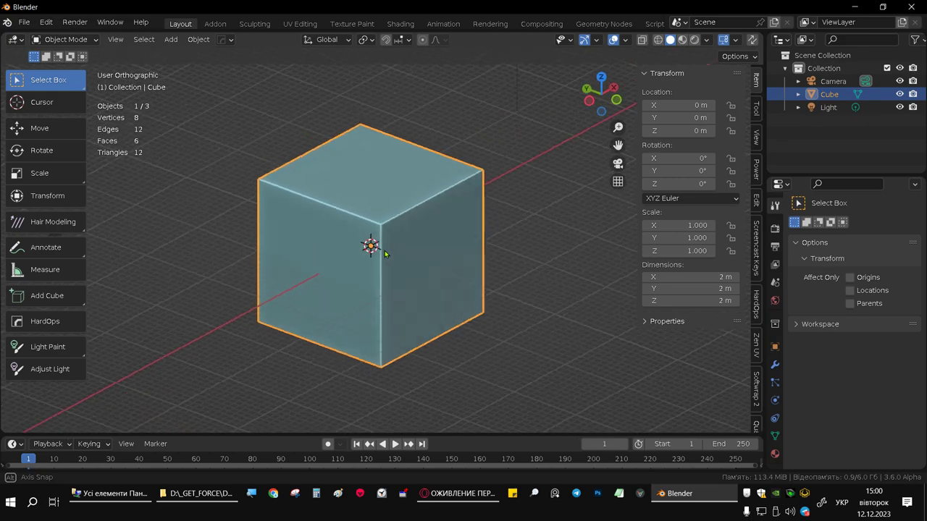
left_click(774, 288)
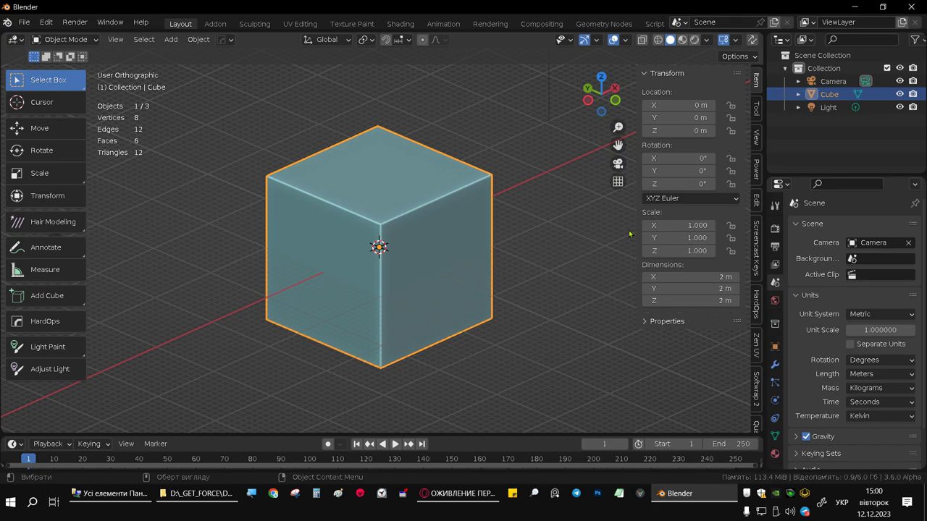
- Try Centimeters but keep Length in Meters, and set Unit Scale to 0.01
left_click(863, 376)
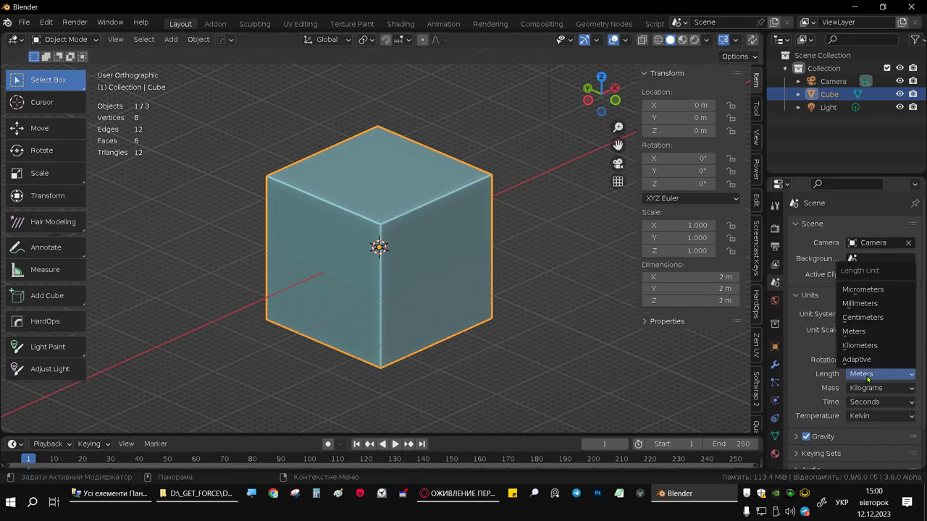
left_click(863, 319)
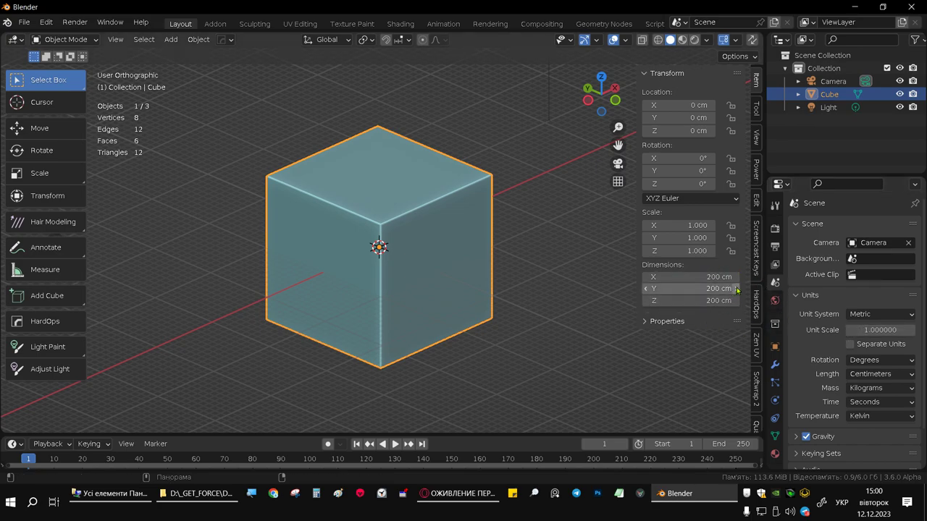
left_click(868, 380)
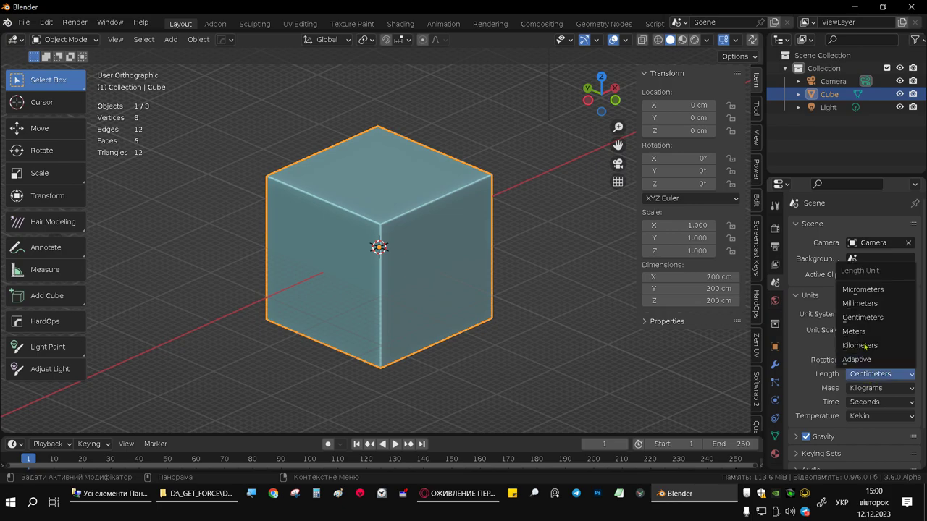
left_click(876, 331)
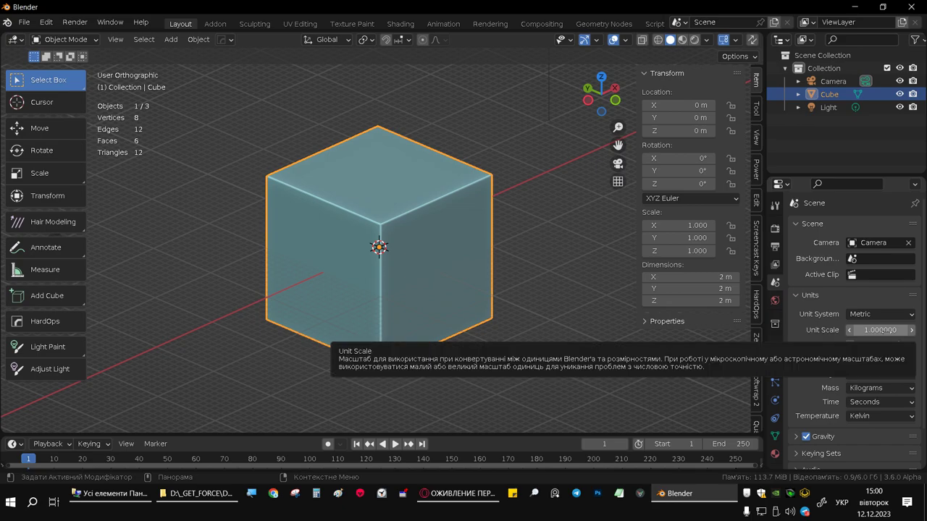
left_click(885, 330)
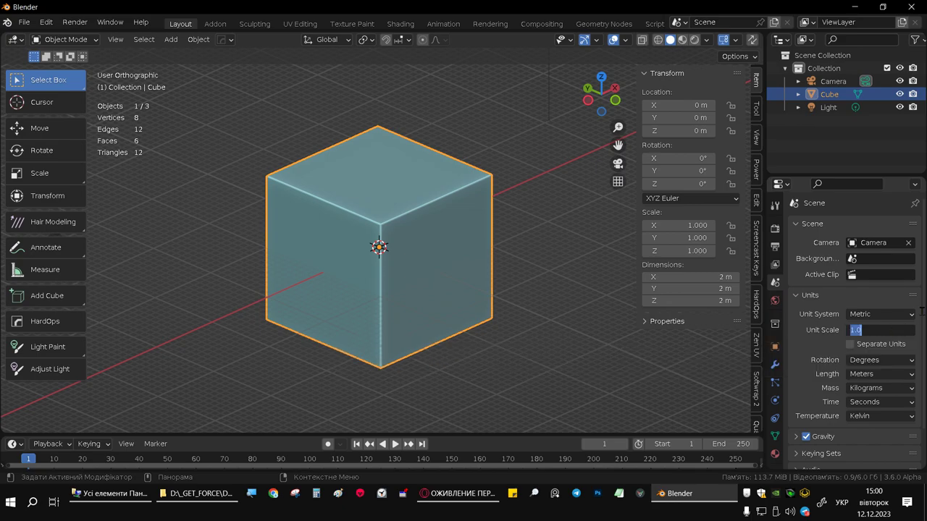
type("0.01")
key("Return")
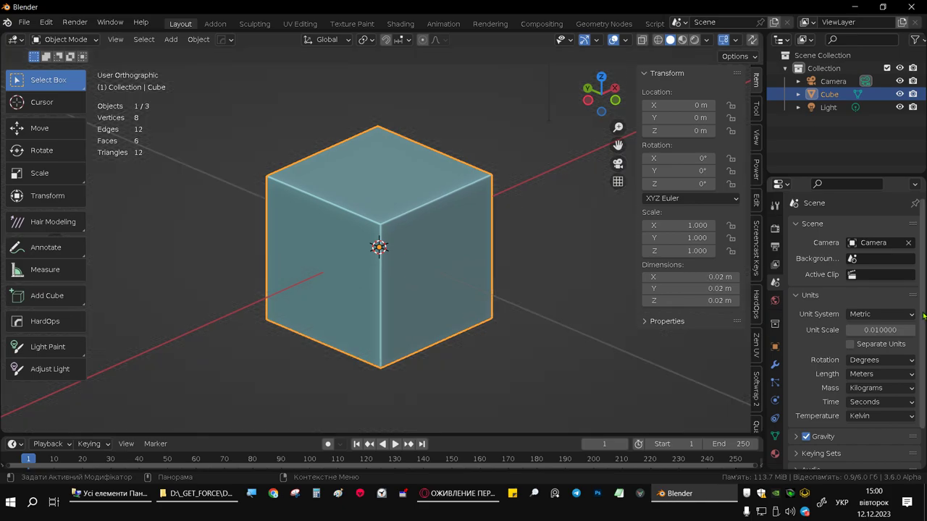
- Try Centimeters and Micrometers, then set the length unit to Millimeters
left_click(865, 374)
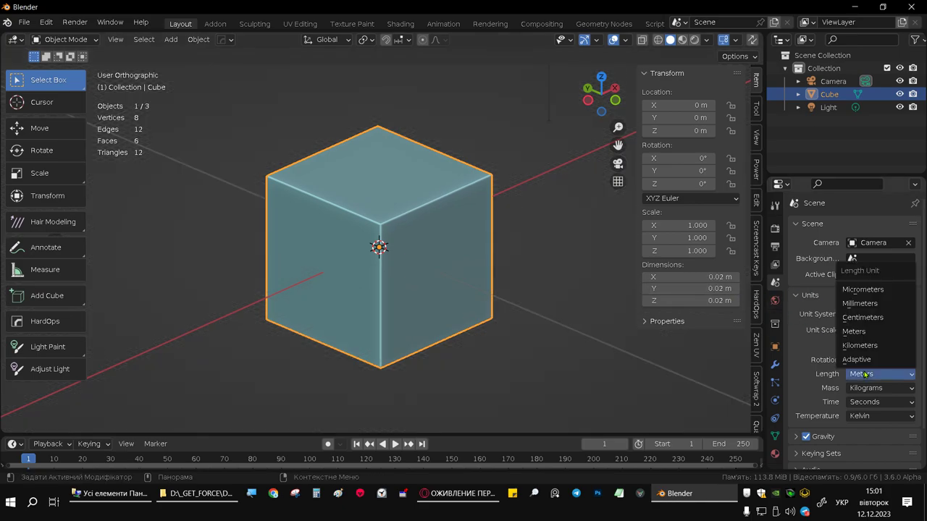
left_click(861, 317)
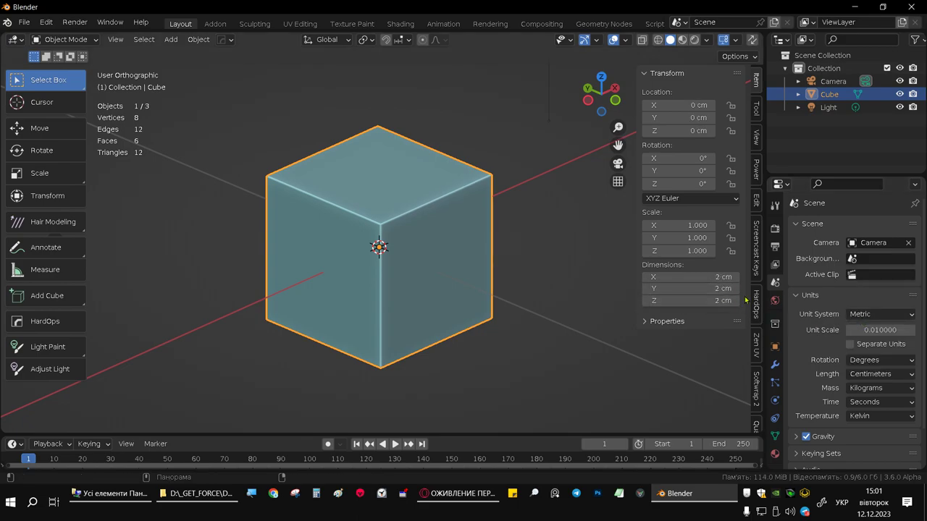
left_click(869, 375)
left_click(869, 290)
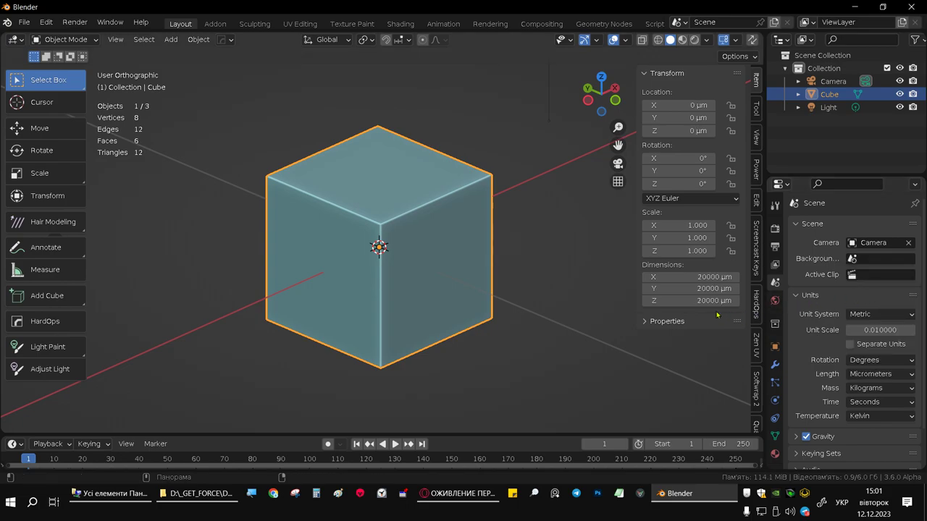
left_click(871, 375)
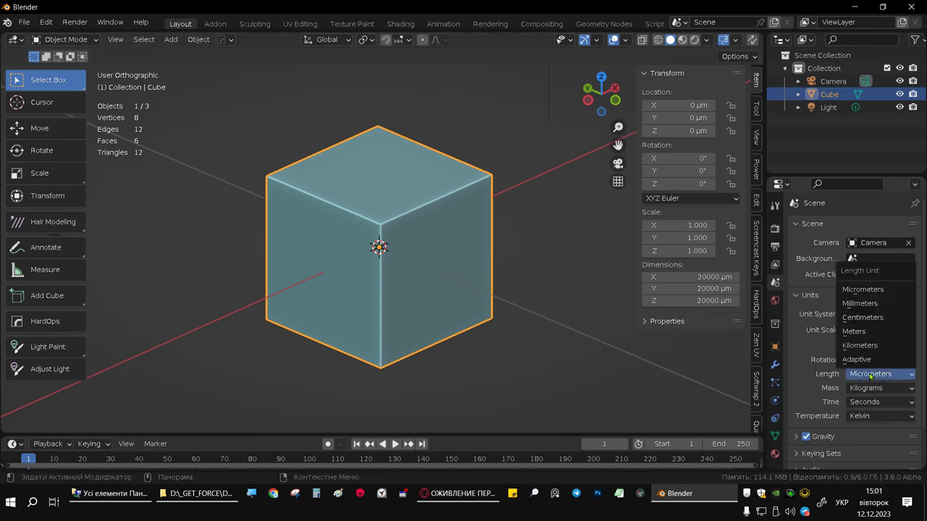
left_click(876, 306)
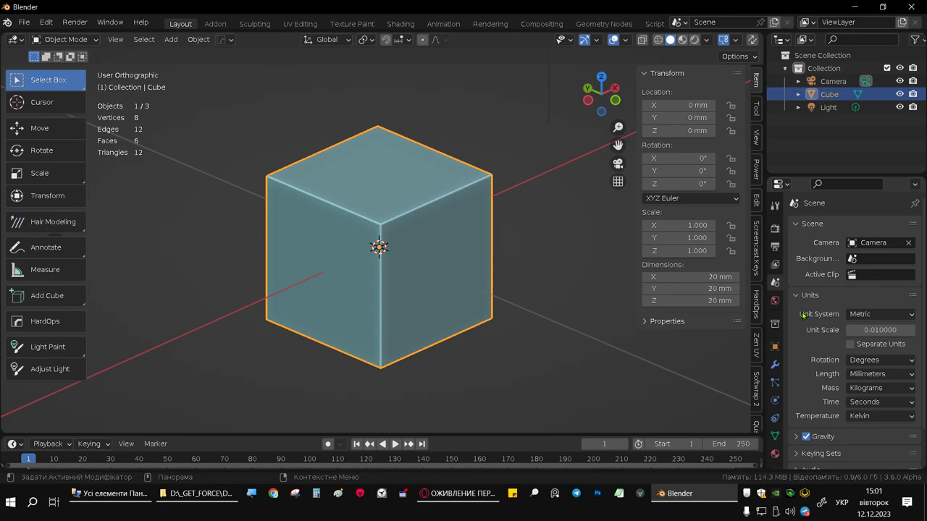
- Reset the Unit Scale to 1 so the cube reads 2000 mm per side
left_click(873, 330)
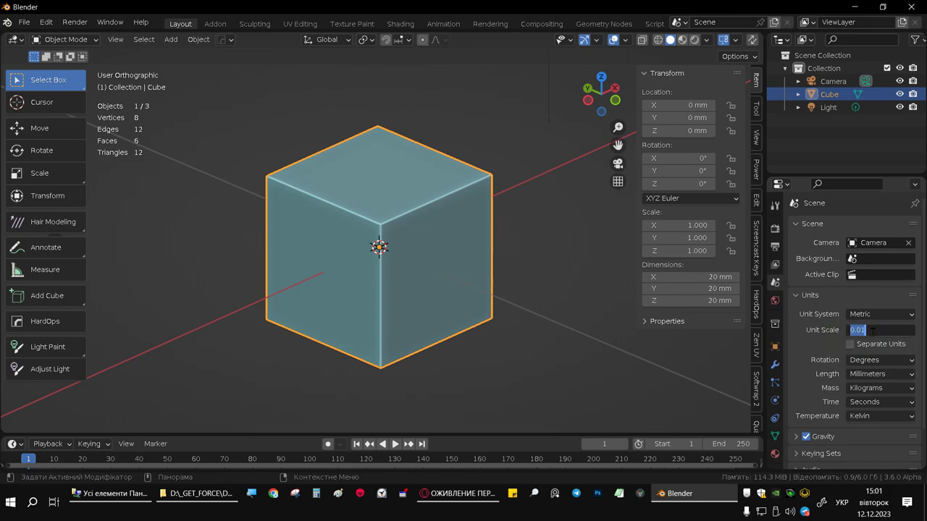
type("1")
key("Return")
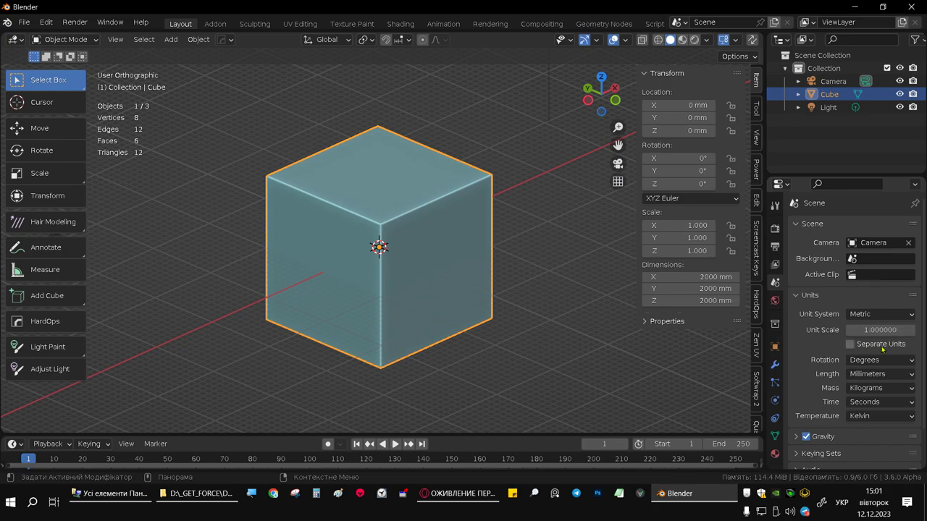
middle_click_drag(398, 254, 417, 247)
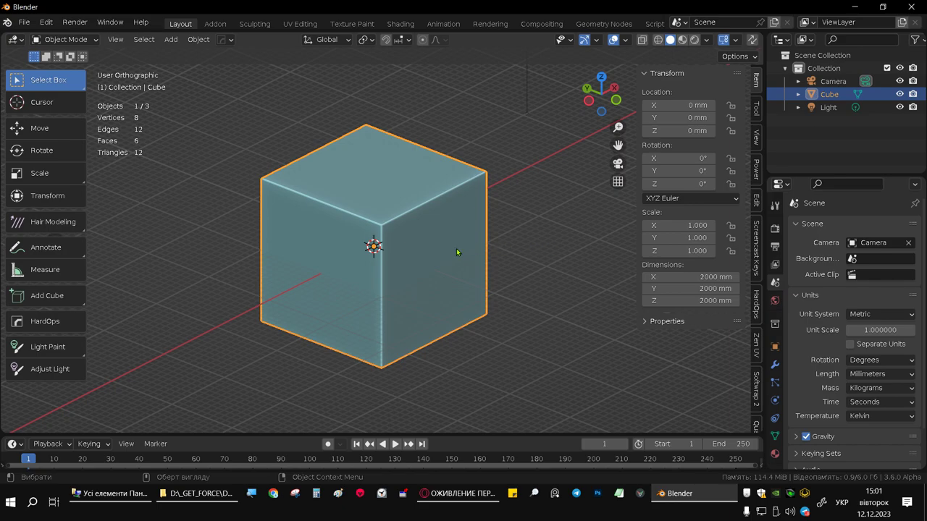
middle_click_drag(457, 253, 451, 255)
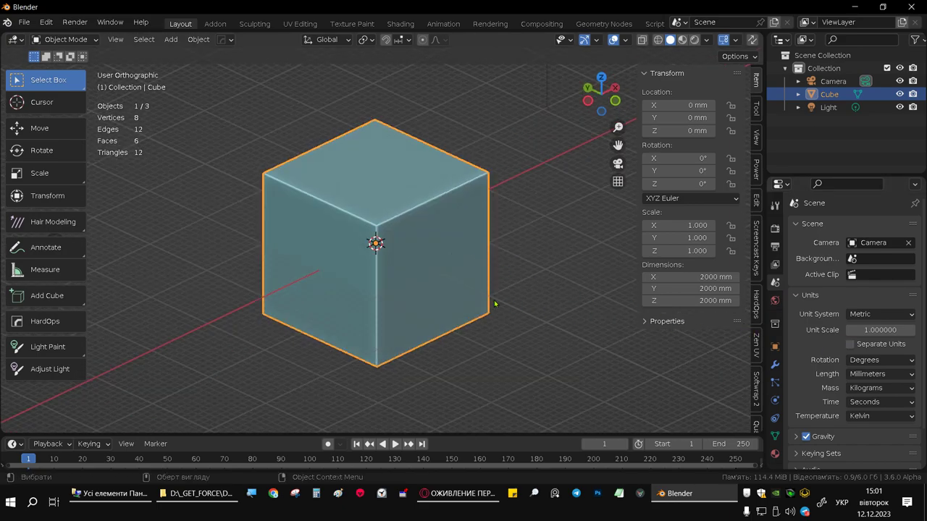
middle_click_drag(429, 300, 425, 293)
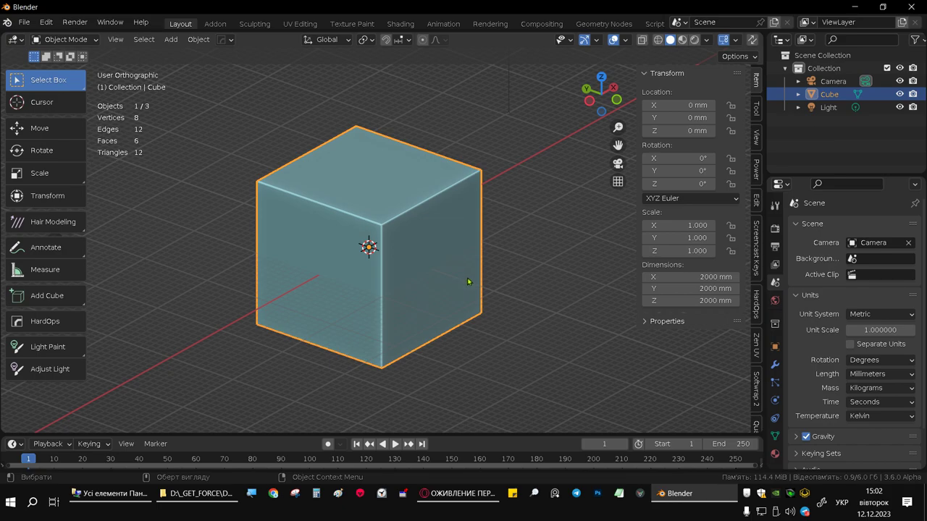
middle_click_drag(414, 251, 495, 270, "shift")
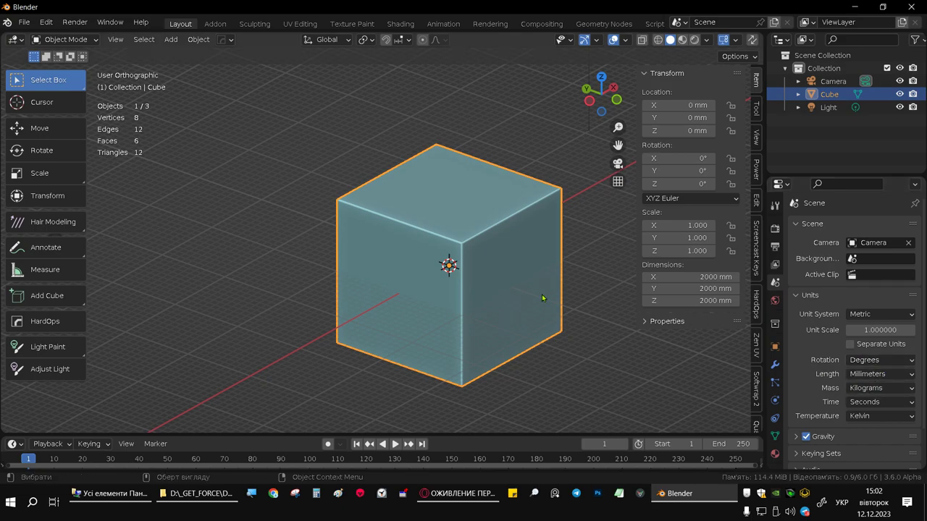
middle_click_drag(337, 219, 288, 202, "shift")
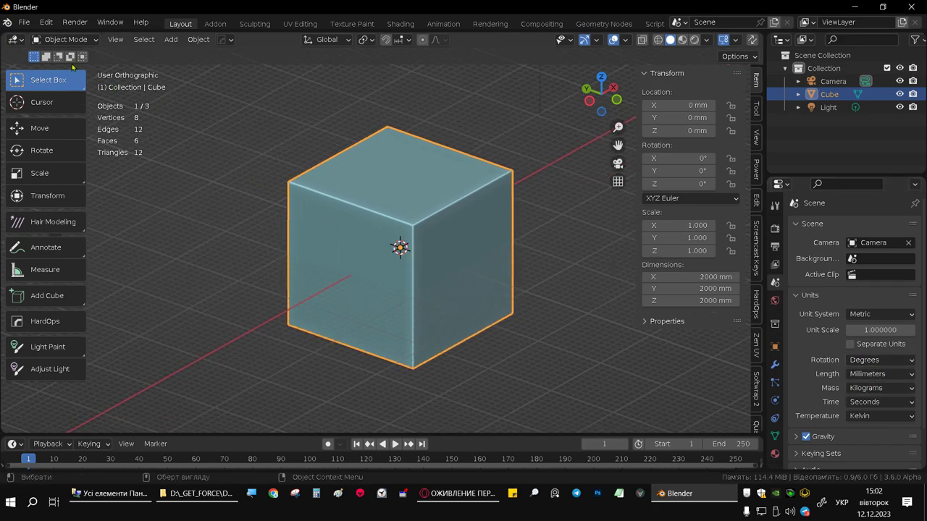
left_click(23, 22)
mouse_move(45, 223)
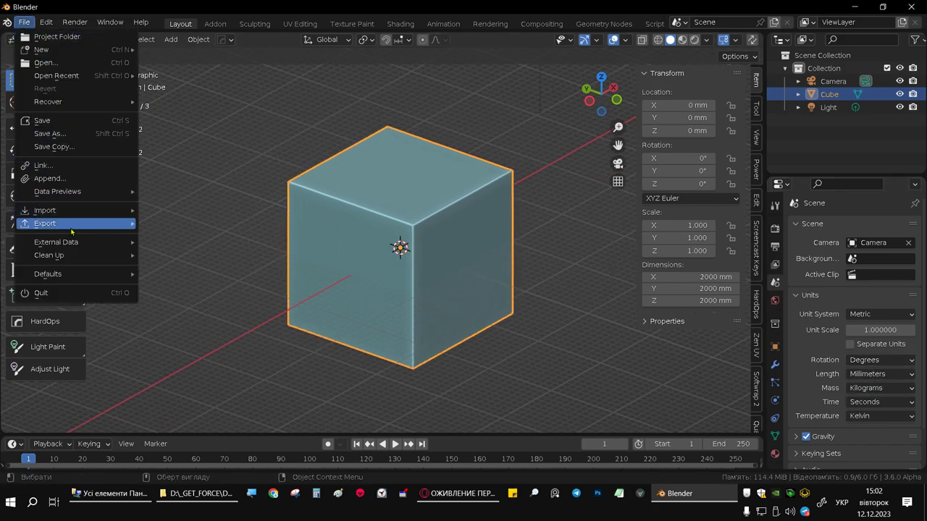
left_click(207, 353)
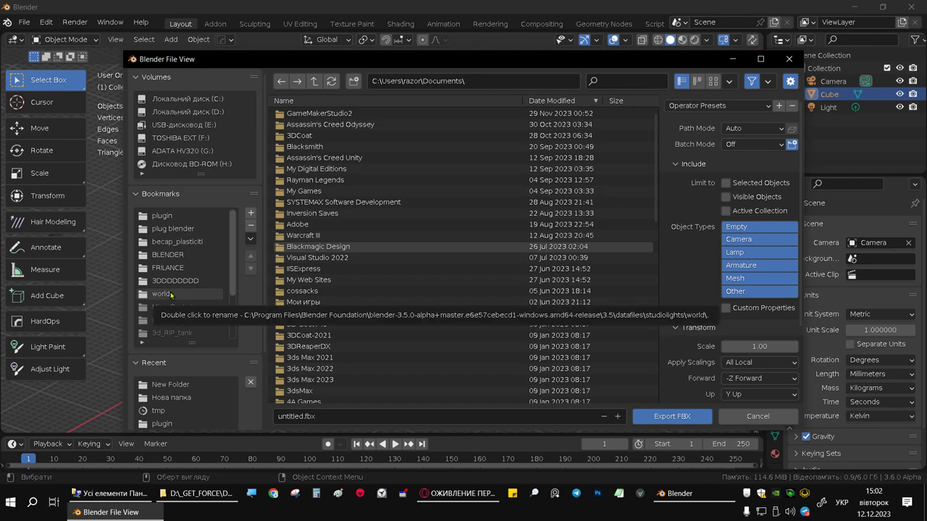
left_click(172, 294)
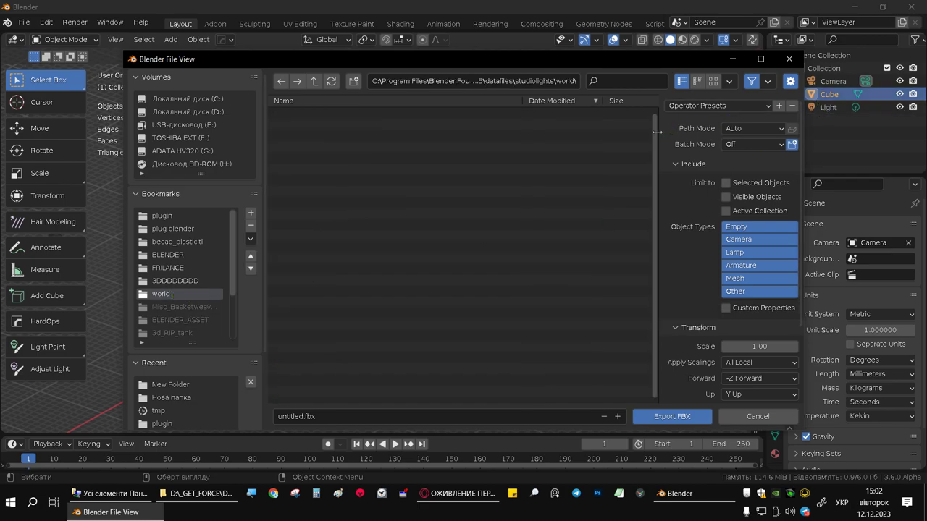
left_click_drag(663, 135, 452, 125)
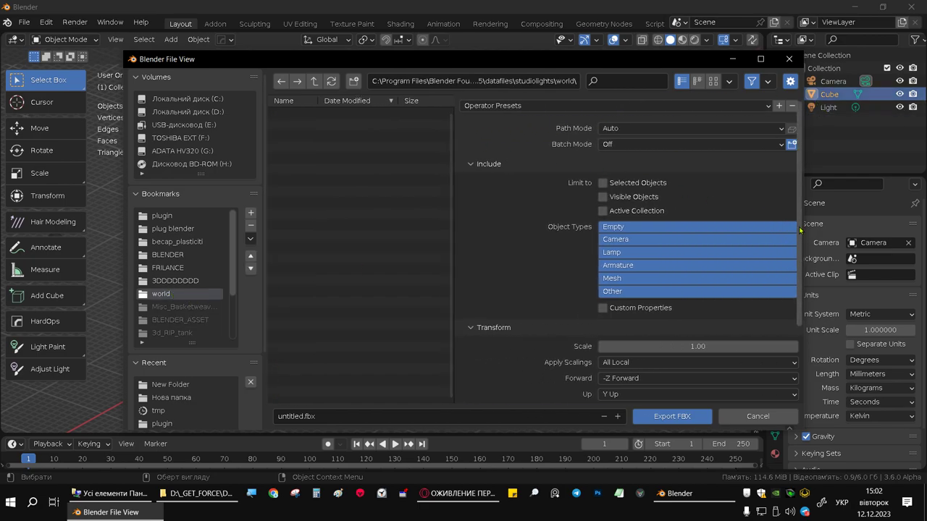
scroll(795, 214, "down", 3)
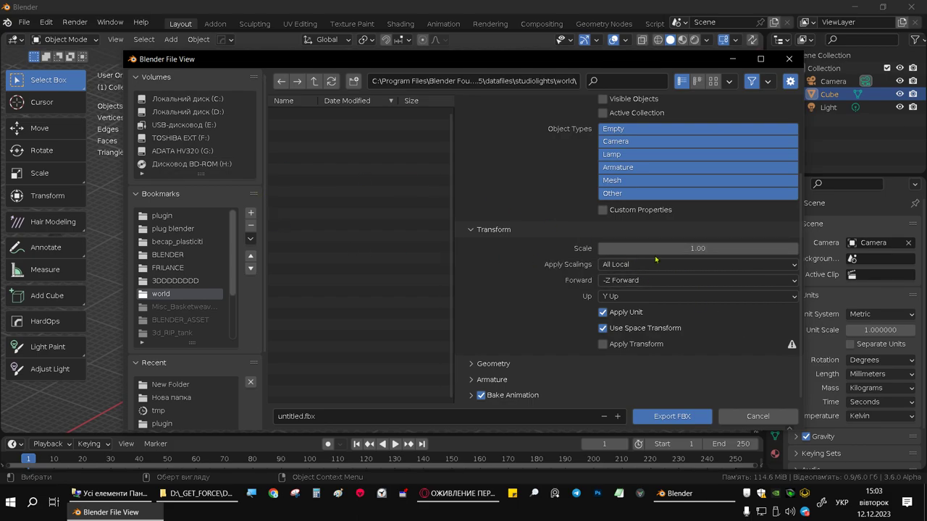
left_click(717, 249)
type("0.01")
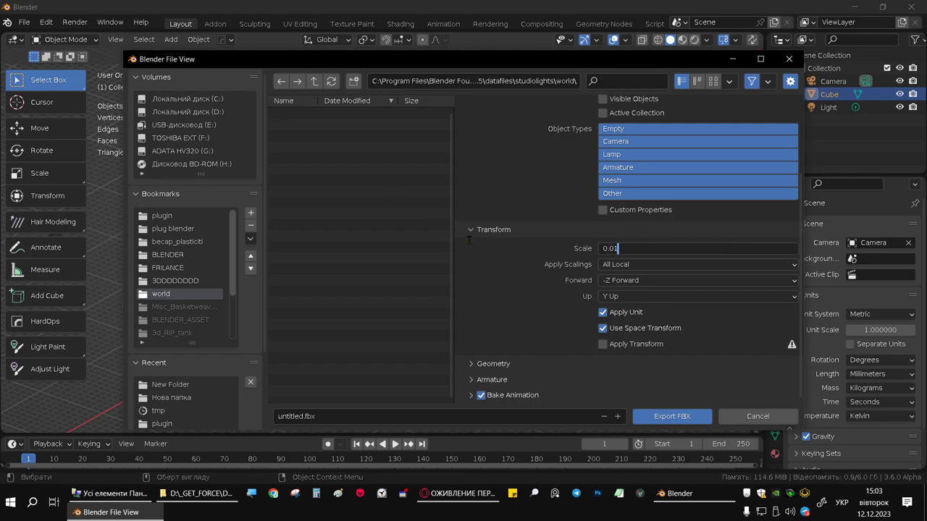
left_click_drag(618, 248, 556, 243)
type("100")
key("Left")
key("Left")
key("Return")
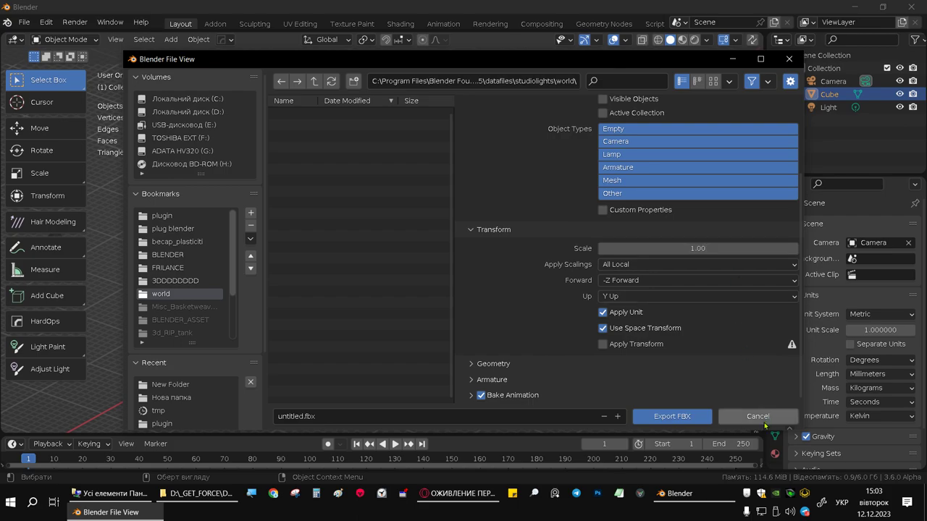
left_click(757, 418)
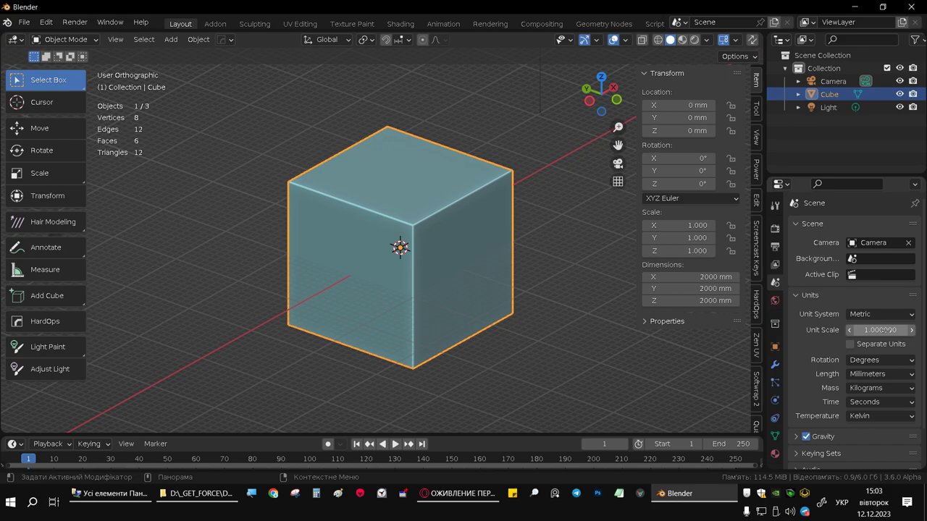
- Set the scene length unit to Centimeters and select all three cube Scale fields for editing
left_click(886, 375)
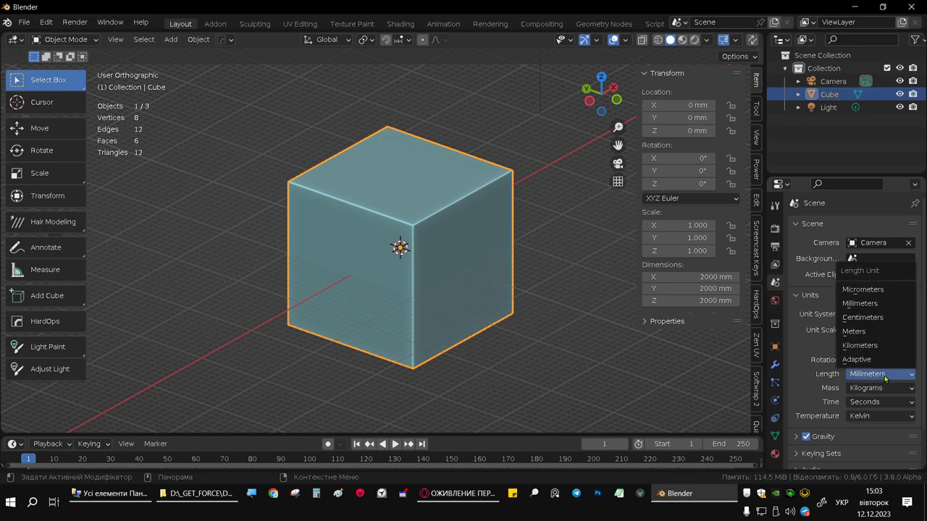
left_click(868, 319)
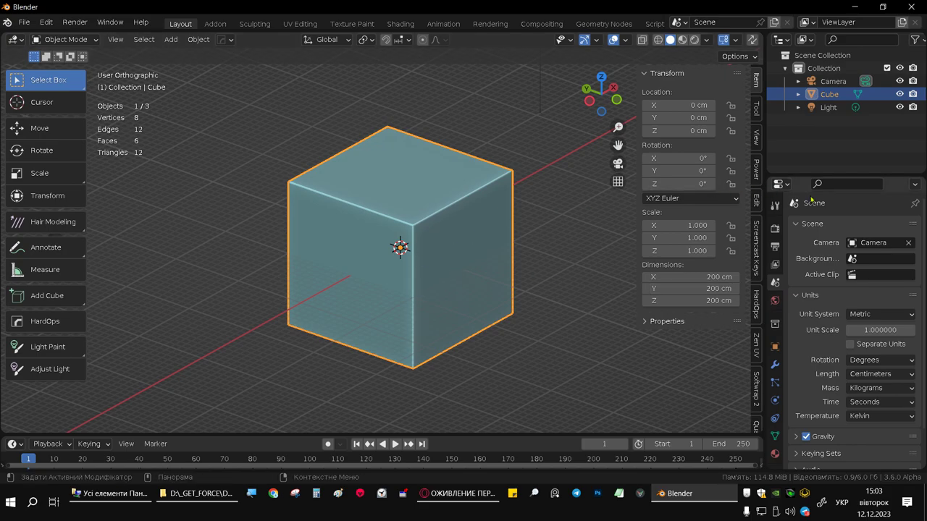
left_click_drag(670, 224, 670, 251)
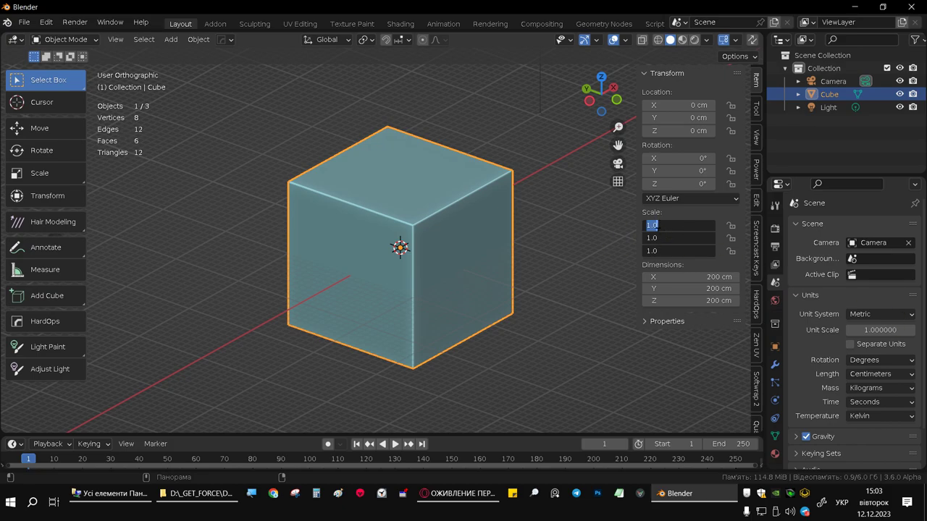
- Scale the cube to 0.01 (2 cm) and apply the scale so it reads 1.000
type("0.")
type("01")
key("Return")
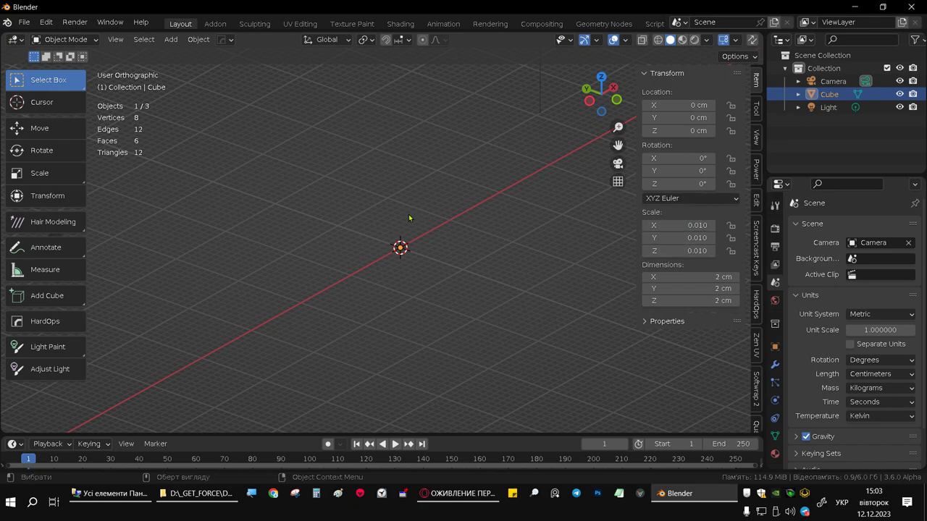
key("ctrl+a")
left_click(346, 225)
- Frame the tiny cube in the viewport, deselect it, and orbit to a front view
scroll(408, 246, "up", 2)
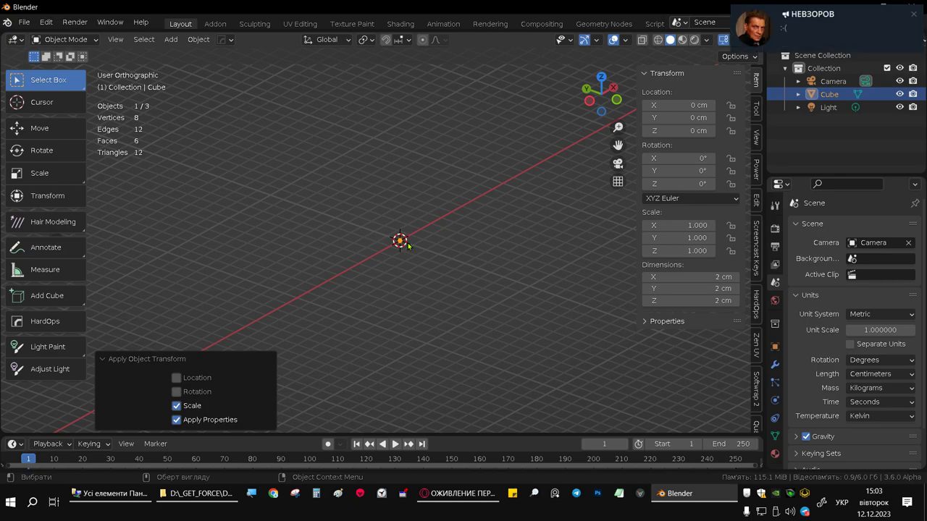
key("KP_Decimal")
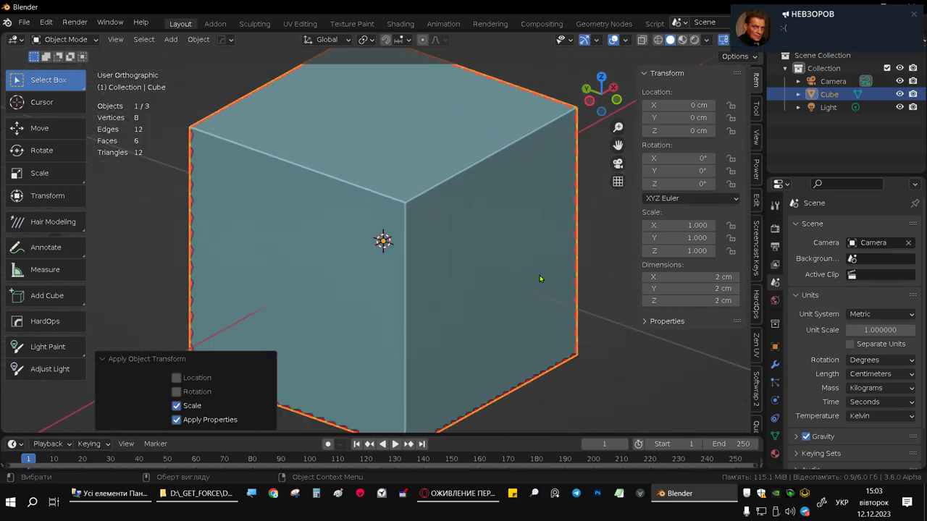
left_click(632, 337)
scroll(525, 302, "up", 1)
scroll(520, 302, "down", 3)
mouse_move(514, 296)
middle_mouse_down()
mouse_move(389, 230)
mouse_move(439, 258)
middle_mouse_up()
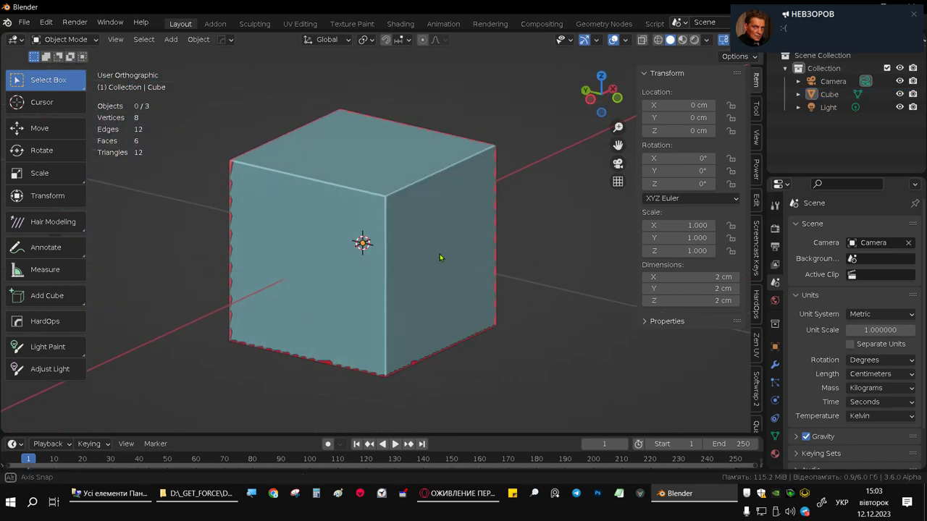
- Set the viewport Clip End to 1000 cm in the side panel's View settings
left_click(756, 136)
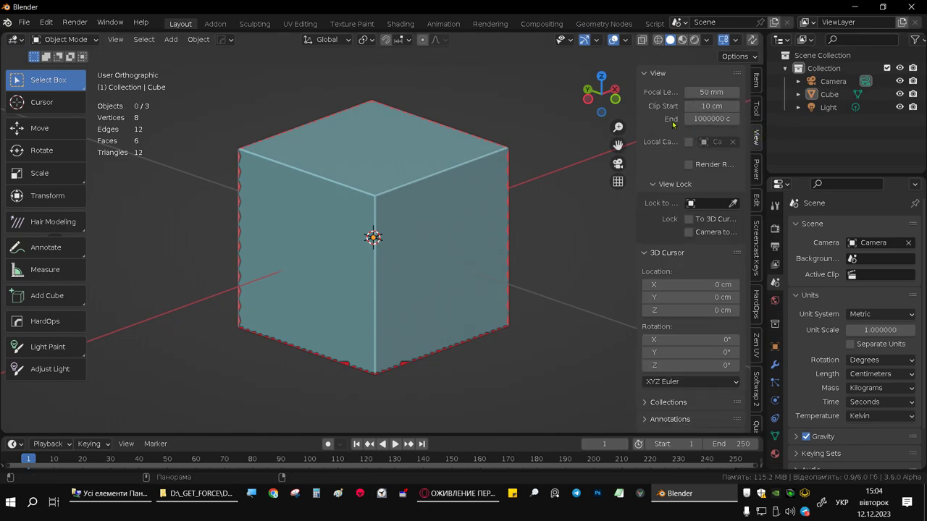
left_click(704, 118)
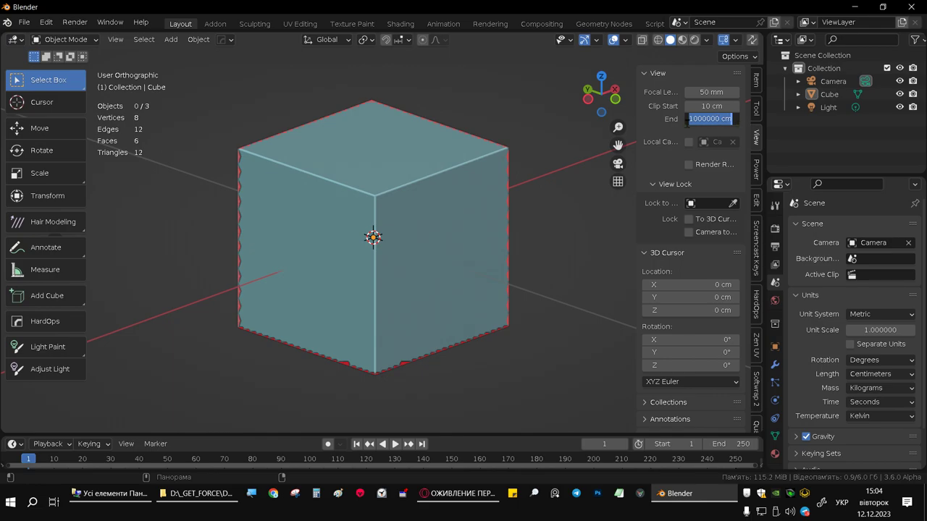
type("1000")
key("Return")
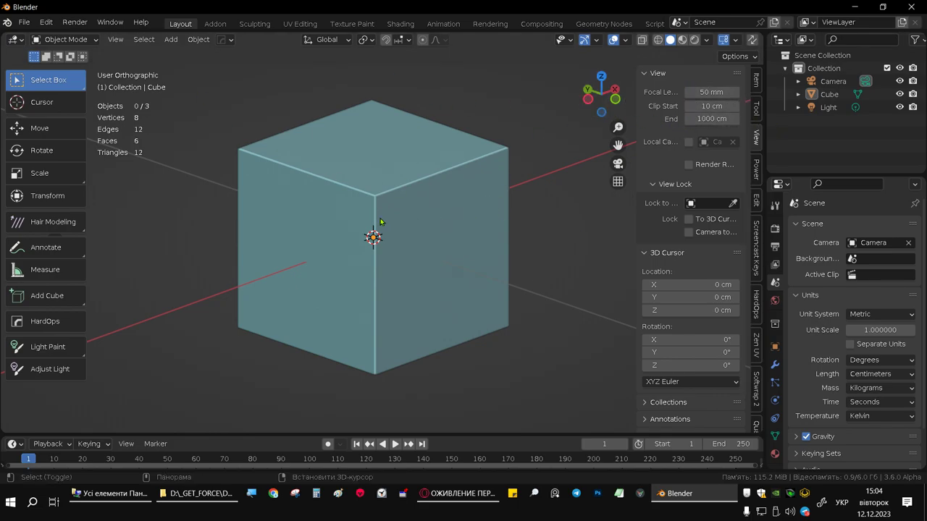
- Orbit around the cube and flip the side panel through Item and back to View
middle_click_drag(379, 220, 427, 235)
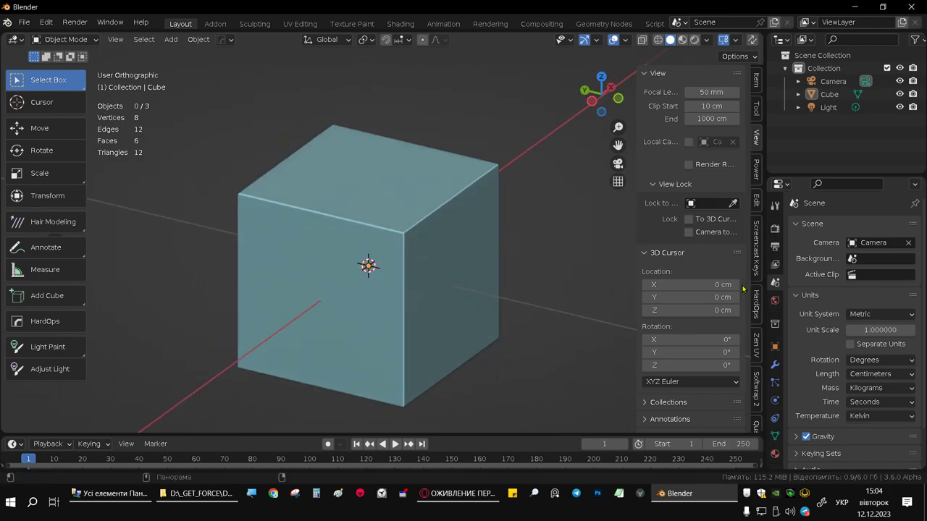
left_click(755, 80)
left_click(757, 110)
left_click(757, 137)
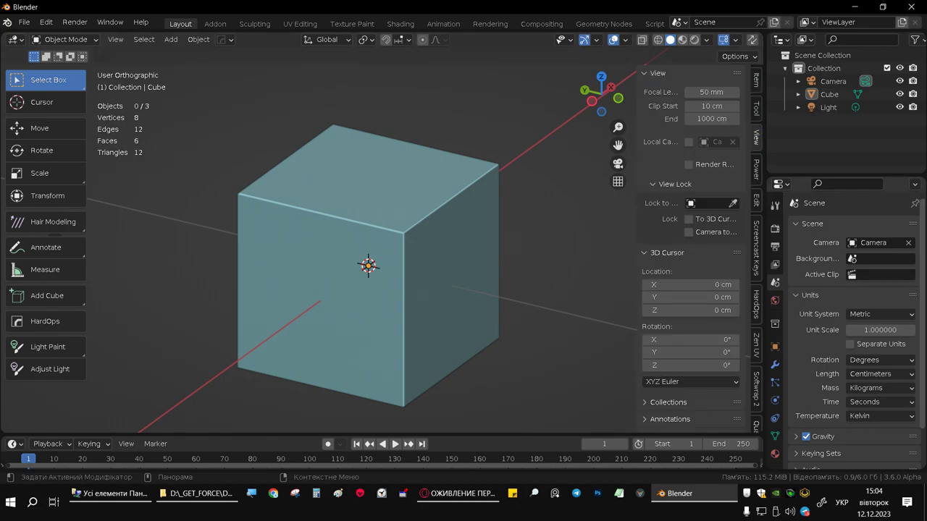